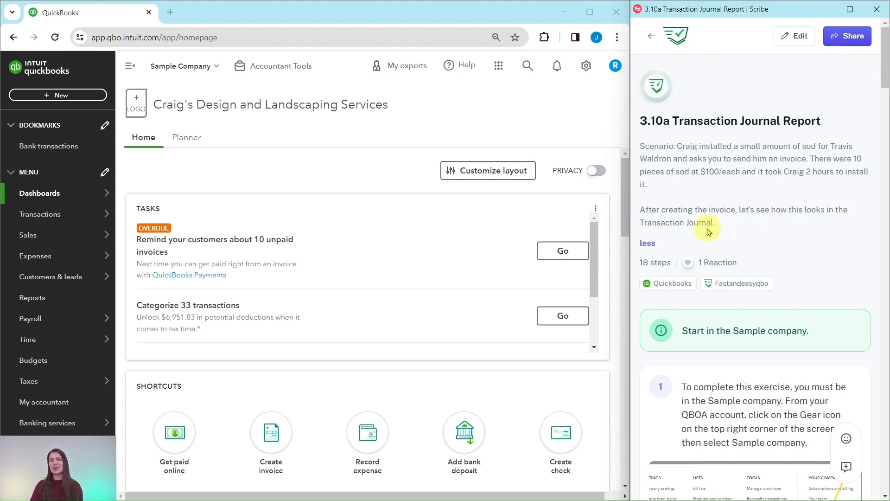
# Follow the Transaction Journal exercise guide to its second step and start a new customer invoice in the sample company.
pyautogui.scroll(-4, 761, 194)
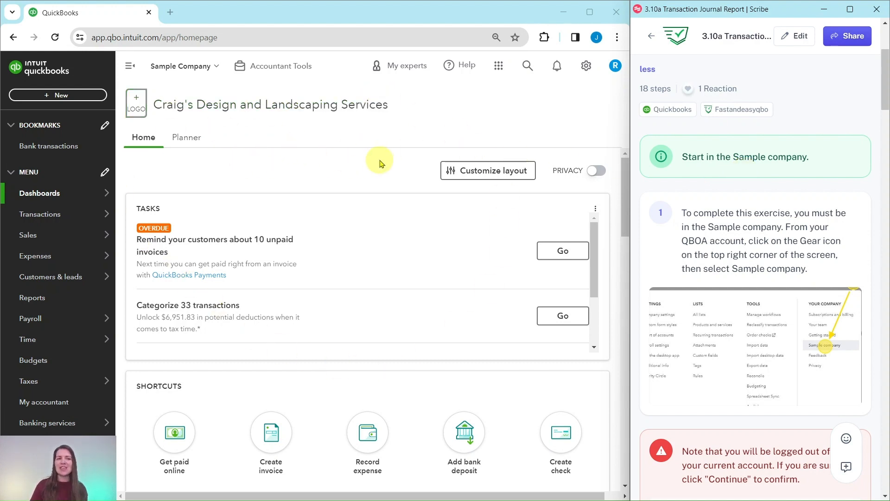
pyautogui.scroll(-4, 720, 260)
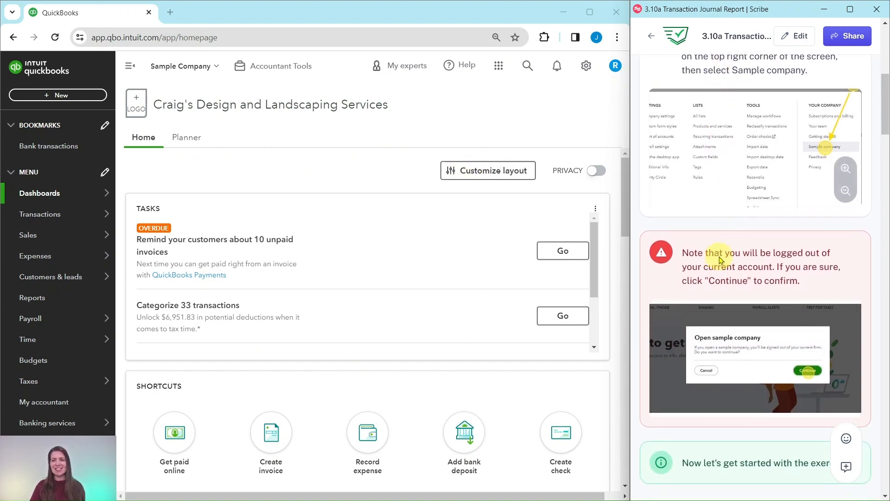
pyautogui.scroll(-8, 720, 260)
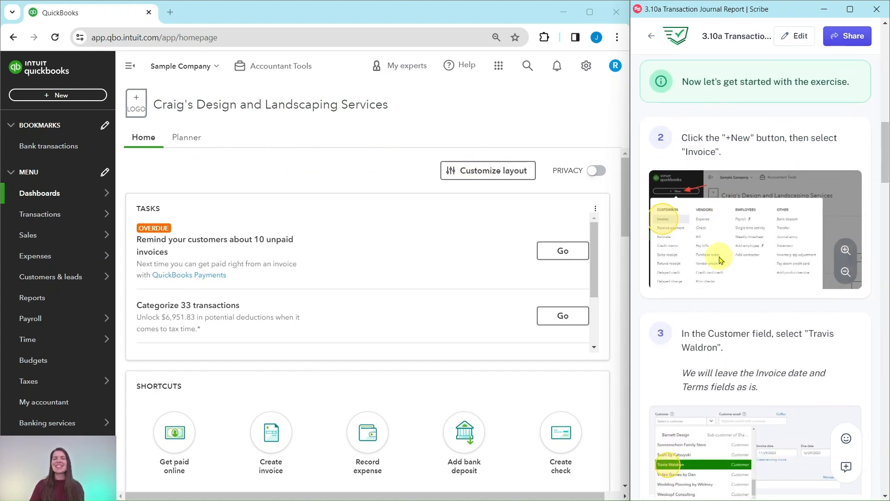
pyautogui.scroll(-1, 722, 249)
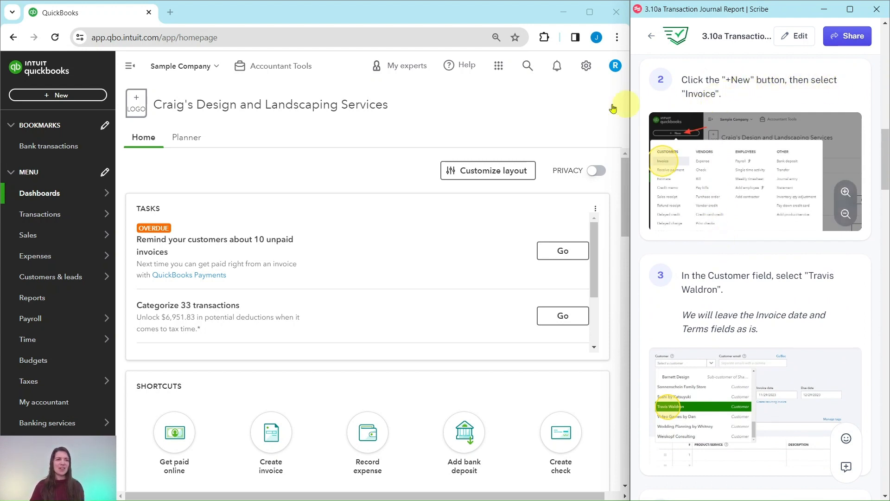
pyautogui.click(58, 96)
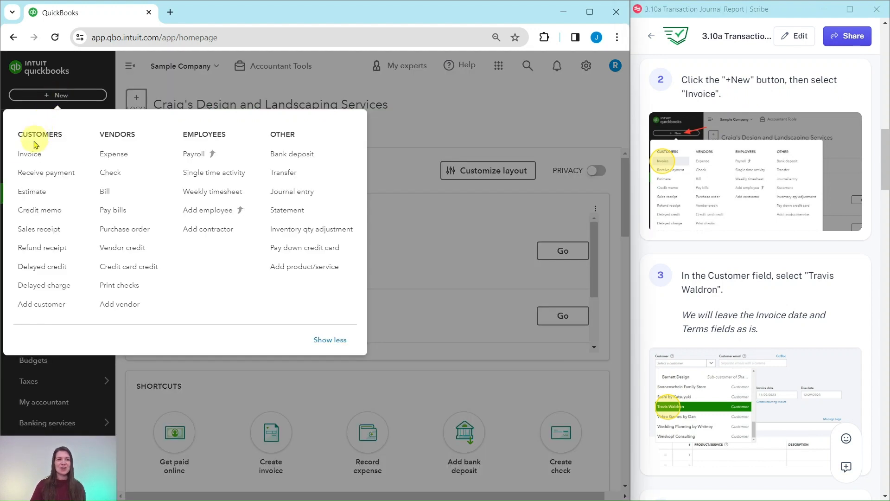
pyautogui.click(29, 158)
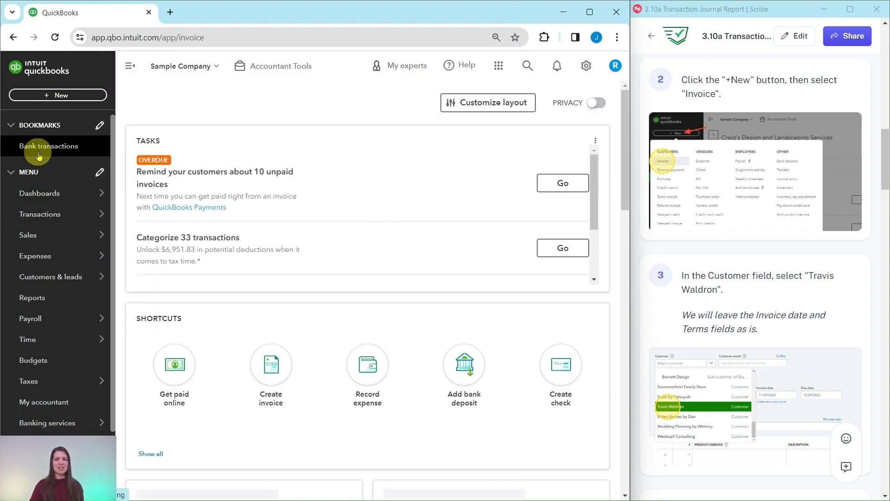
# Choose the customer named in step 3 of the exercise guide as the invoice's customer.
pyautogui.scroll(-4, 729, 174)
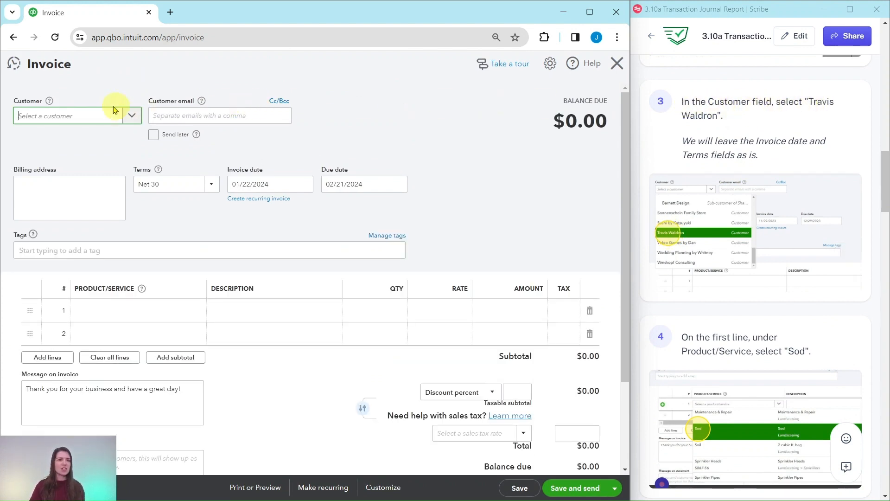
pyautogui.click(133, 117)
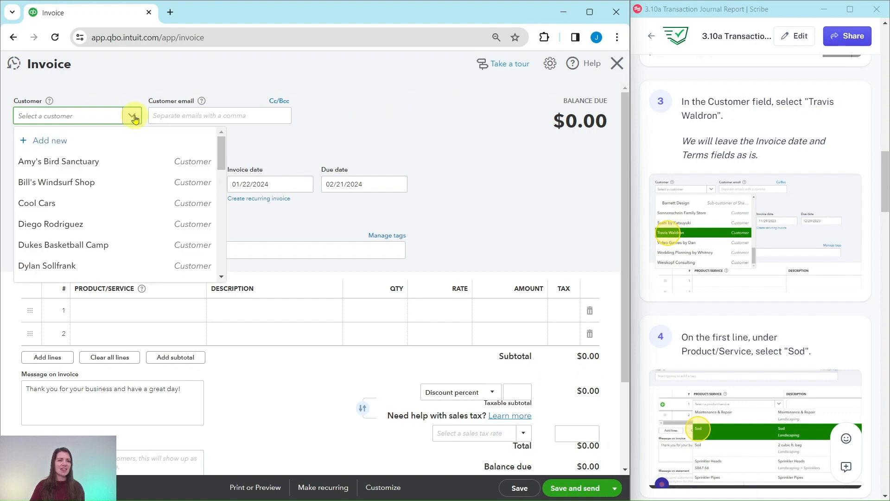
pyautogui.scroll(-10, 114, 180)
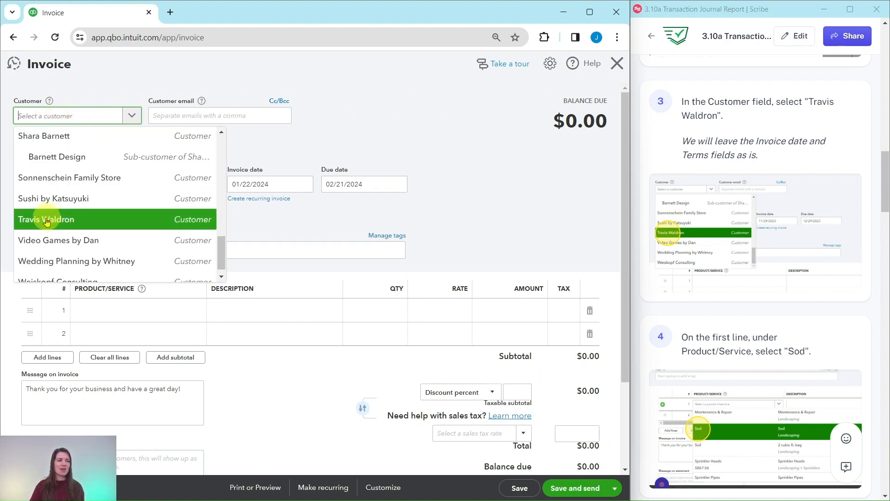
pyautogui.click(43, 222)
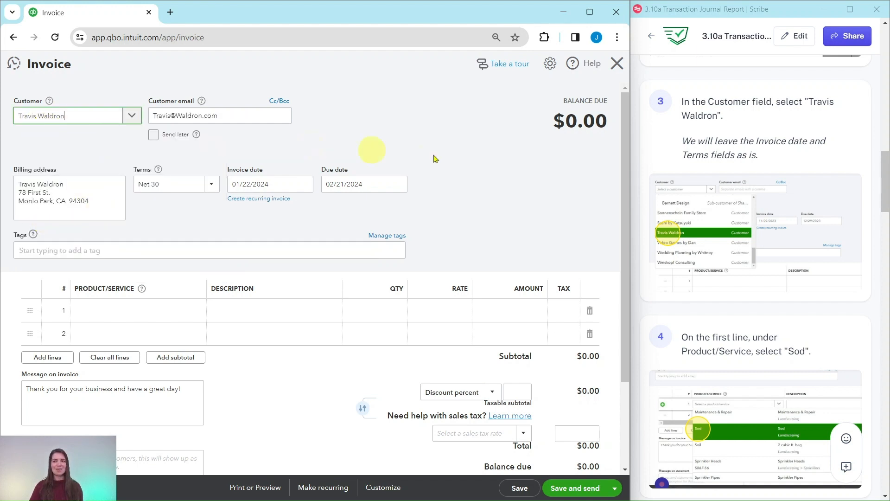
# Add the Landscaping product Sod as the product/service on the first invoice line.
pyautogui.scroll(-4, 764, 175)
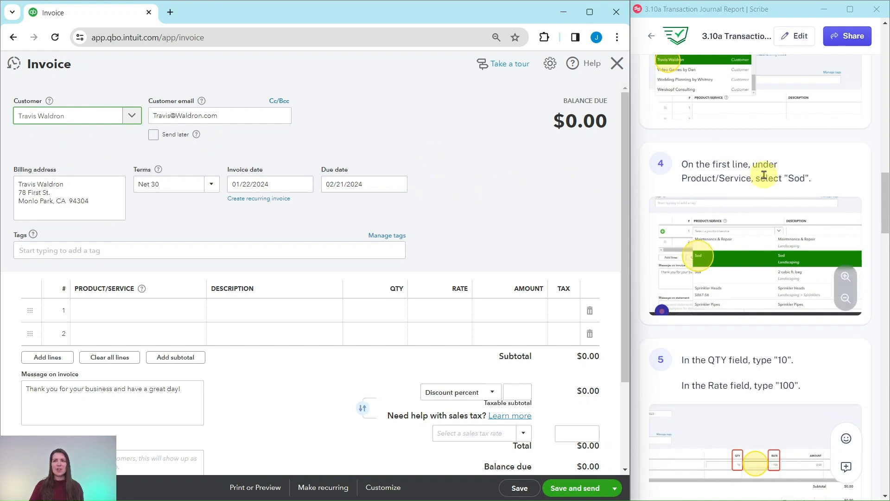
pyautogui.scroll(2, 764, 175)
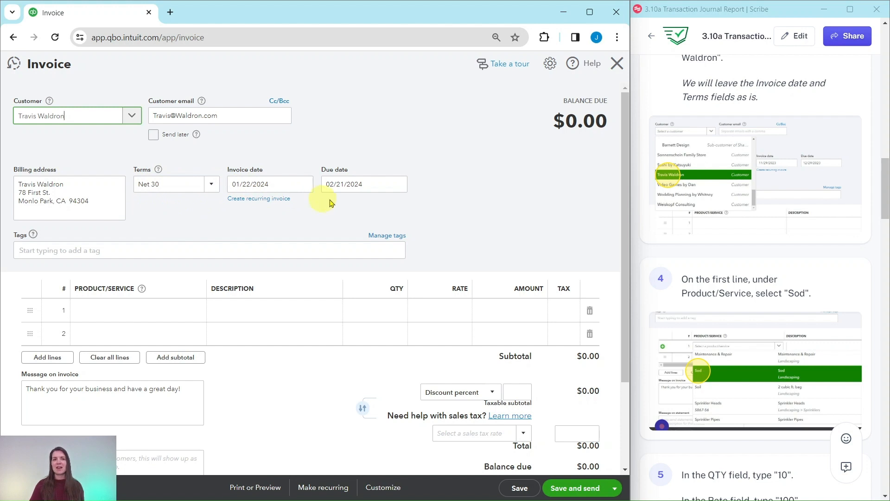
pyautogui.scroll(-3, 701, 220)
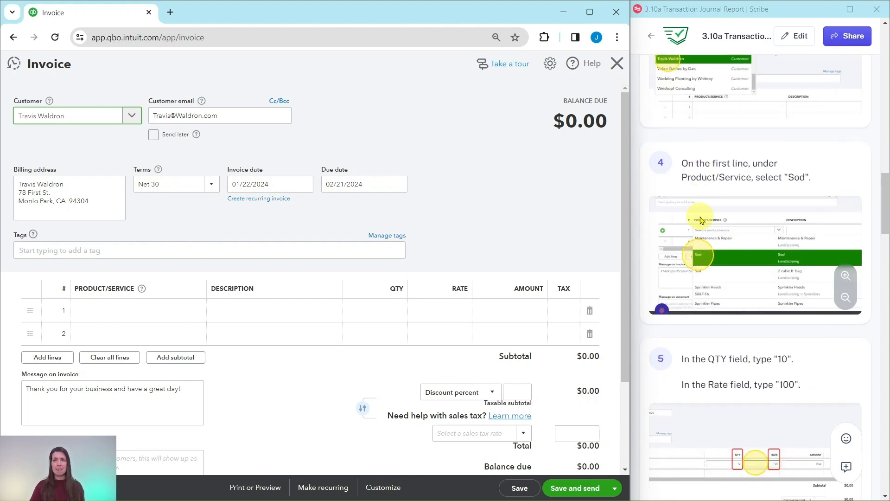
pyautogui.scroll(-1, 701, 220)
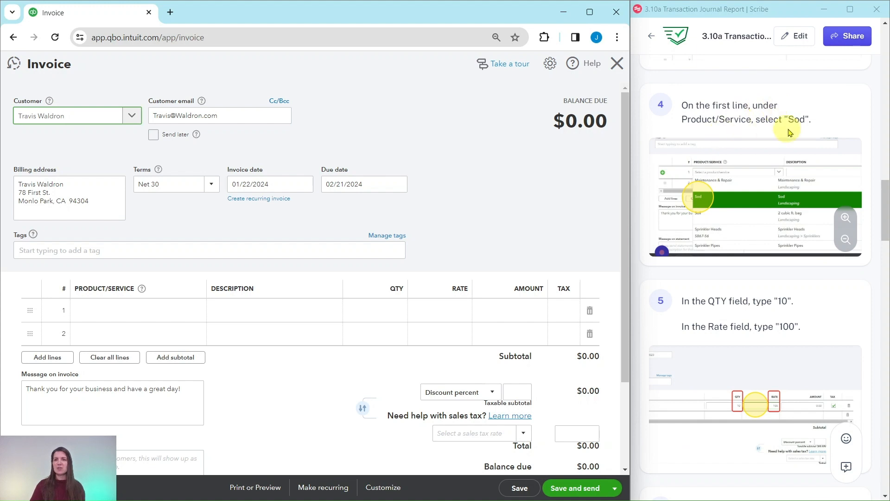
pyautogui.click(139, 312)
pyautogui.click(180, 312)
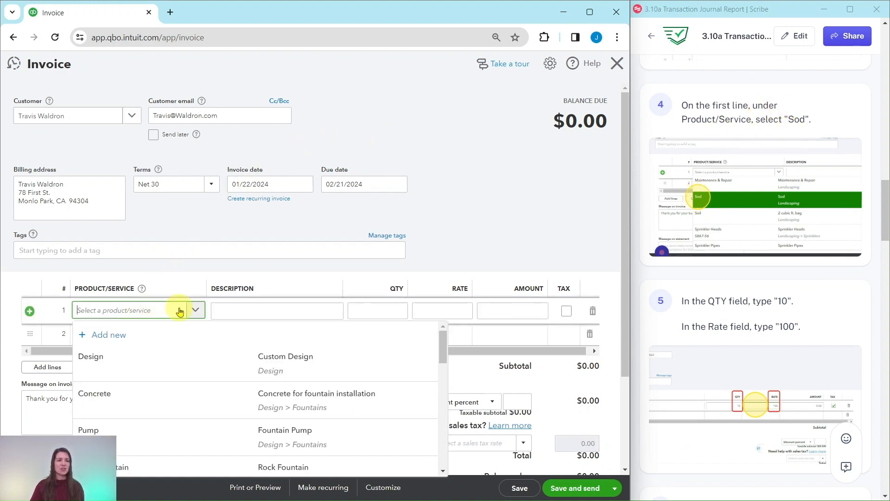
pyautogui.write('sod')
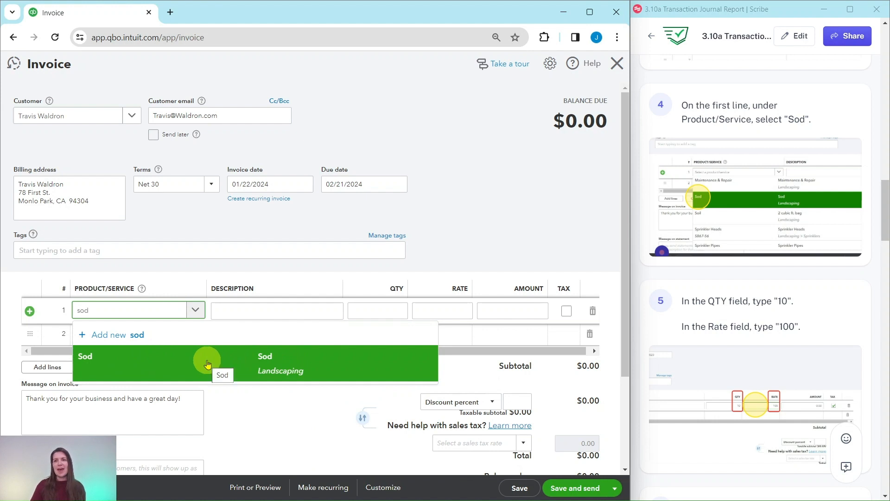
pyautogui.click(208, 364)
# Set the Sod line's quantity to 10 and its rate to 100.
pyautogui.scroll(-3, 644, 296)
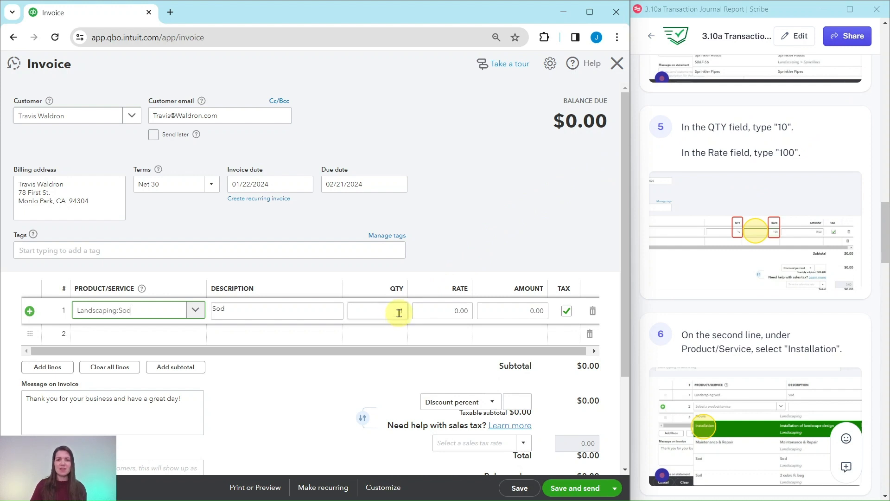
pyautogui.click(401, 312)
pyautogui.write('10')
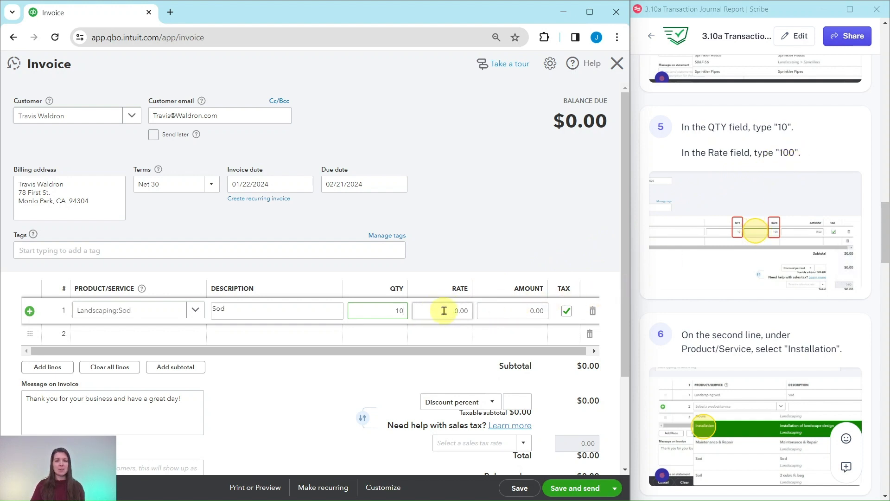
pyautogui.click(464, 311)
pyautogui.write('1')
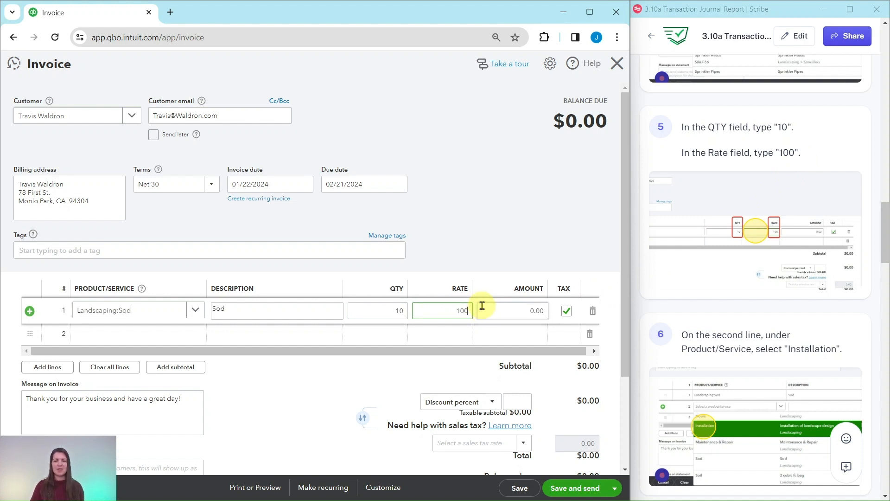
pyautogui.click(498, 204)
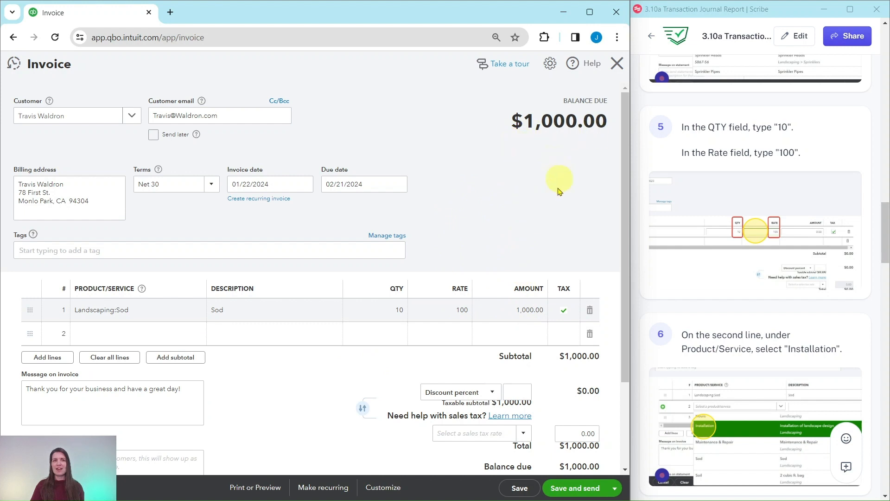
# Add the Landscaping service Installation as the product/service on the second invoice line.
pyautogui.scroll(-5, 735, 298)
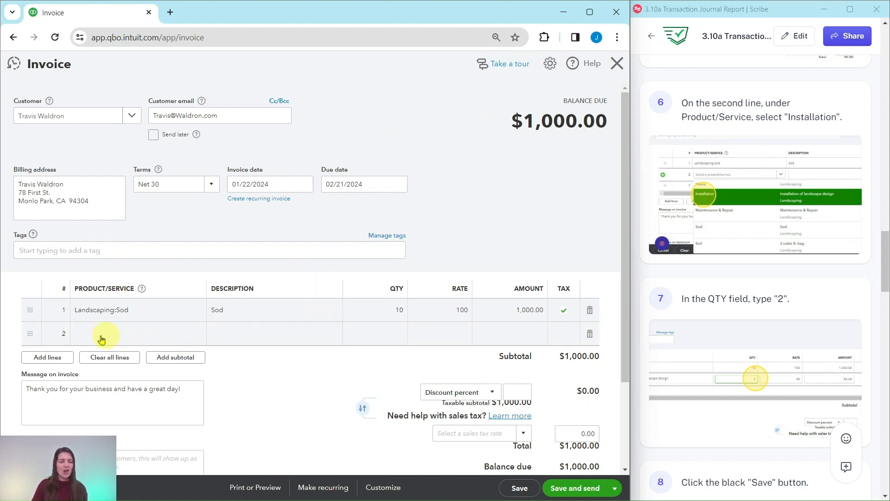
pyautogui.click(133, 338)
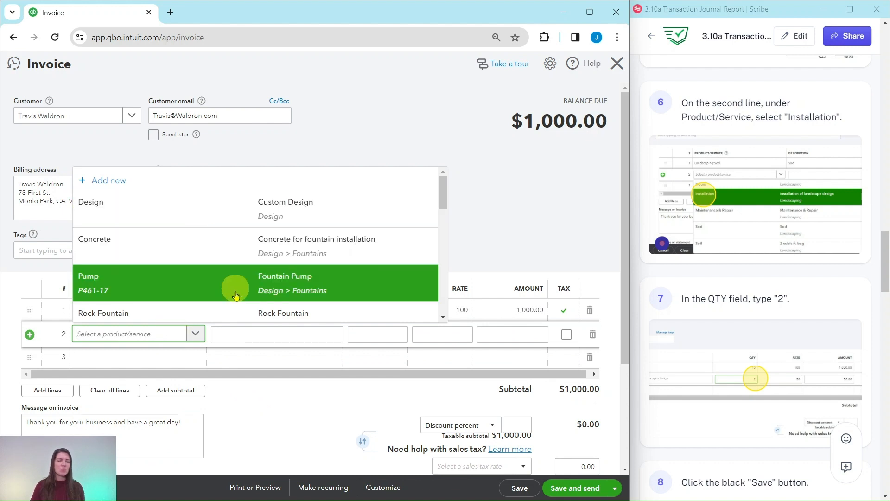
pyautogui.scroll(-2, 202, 242)
pyautogui.scroll(-4, 200, 240)
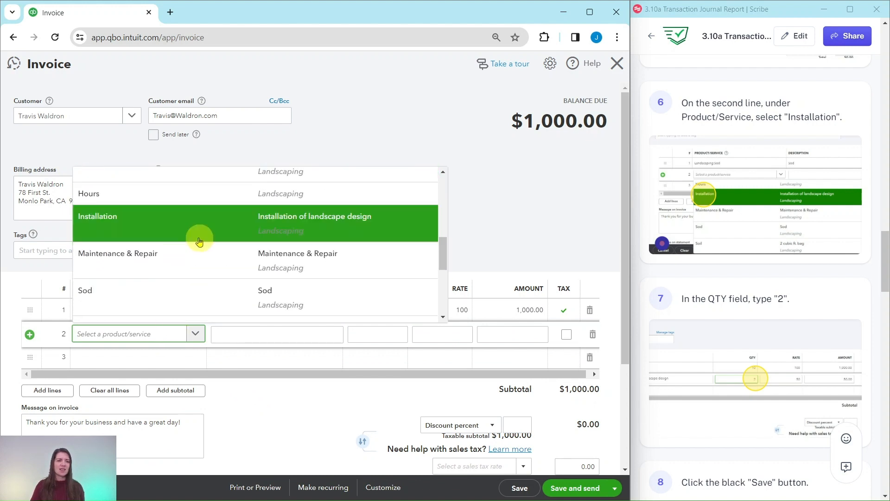
pyautogui.click(109, 228)
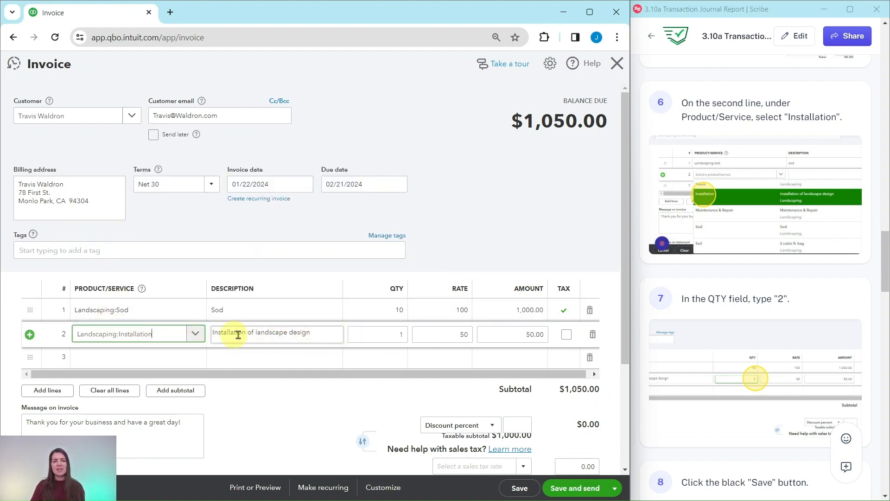
# Set the Installation line's quantity to 2 and save the invoice without sending or closing it.
pyautogui.click(402, 333)
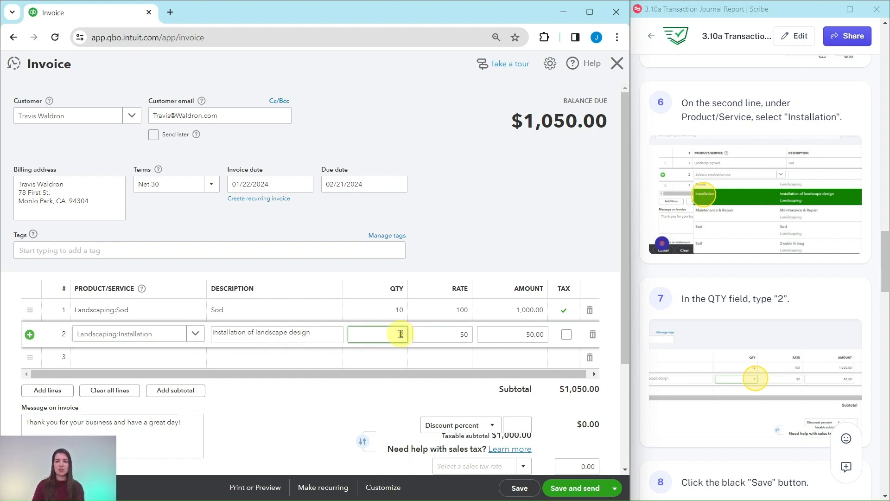
pyautogui.write('2')
pyautogui.click(433, 335)
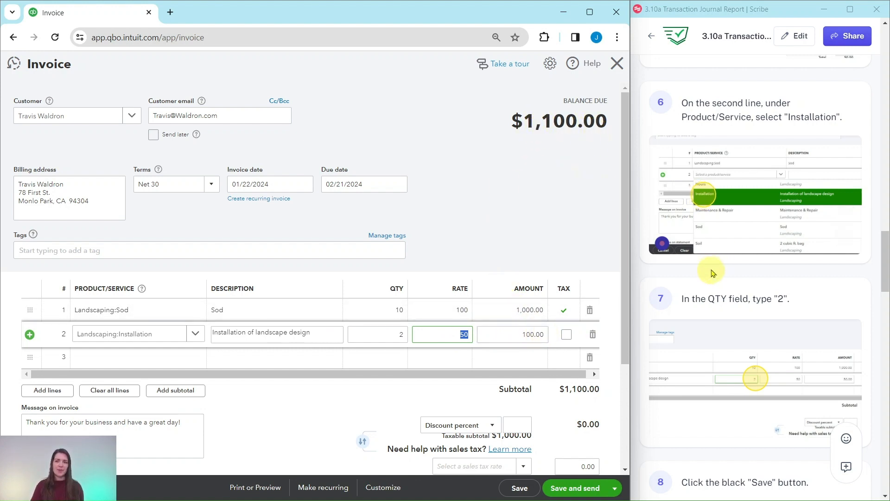
pyautogui.scroll(-6, 712, 257)
pyautogui.scroll(-1, 712, 258)
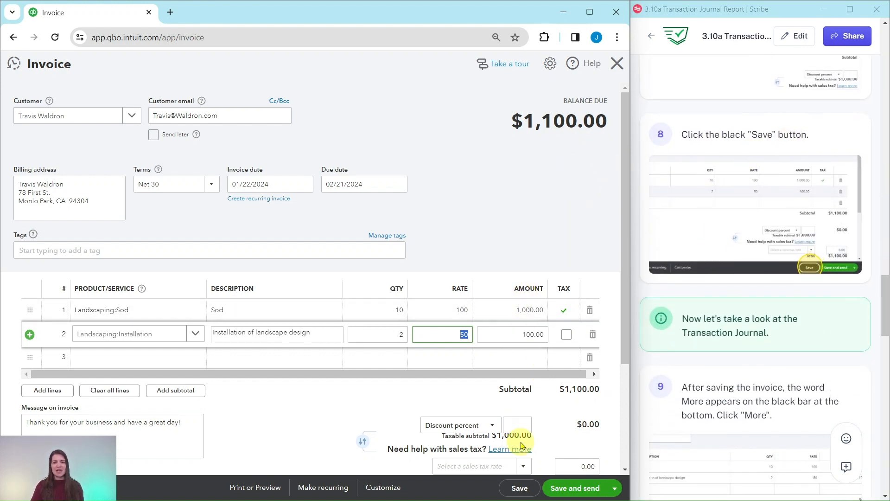
pyautogui.click(518, 489)
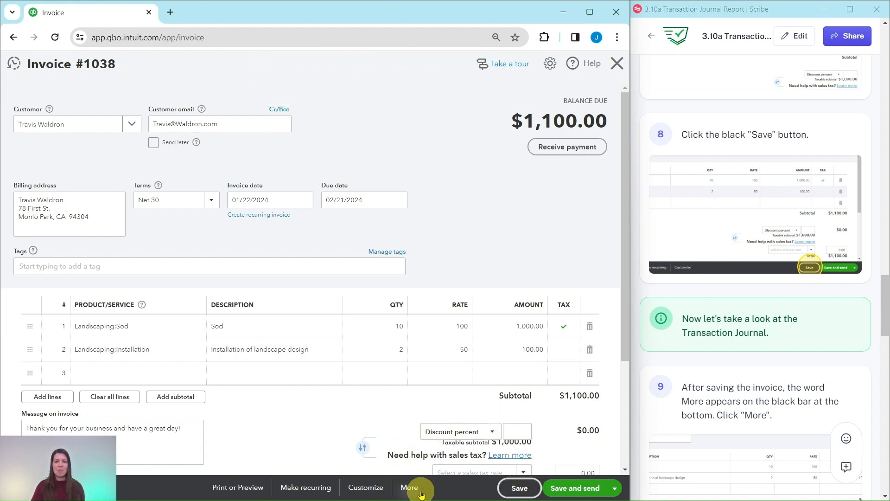
# Open the Transaction Journal report for the saved invoice.
pyautogui.scroll(-5, 692, 367)
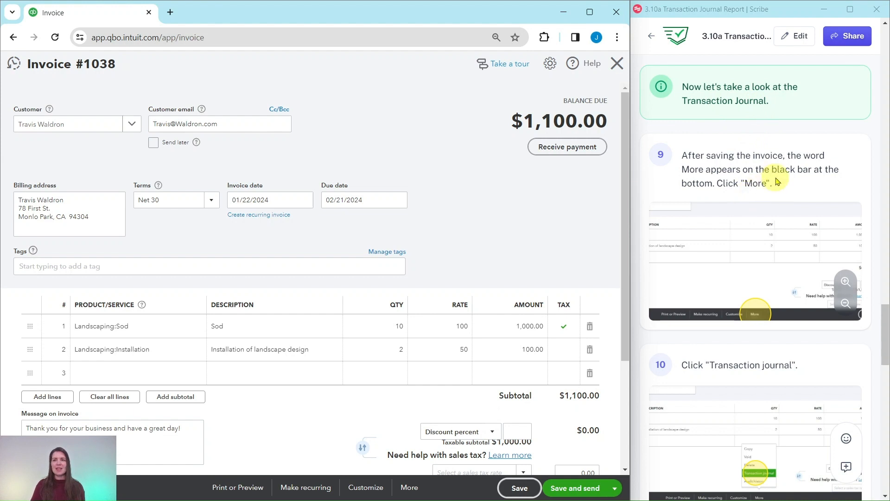
pyautogui.click(409, 489)
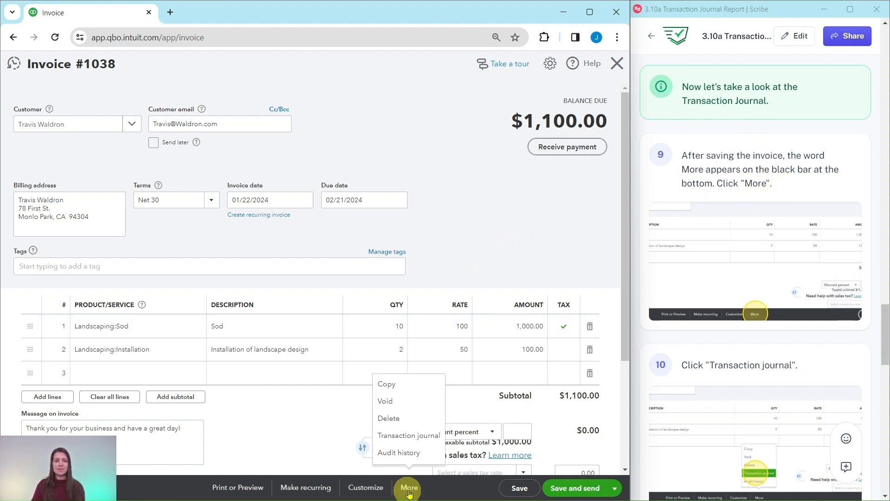
pyautogui.click(407, 438)
# Dismiss the modern view introduction and switch the Transaction Journal report to classic view.
pyautogui.scroll(-9, 765, 255)
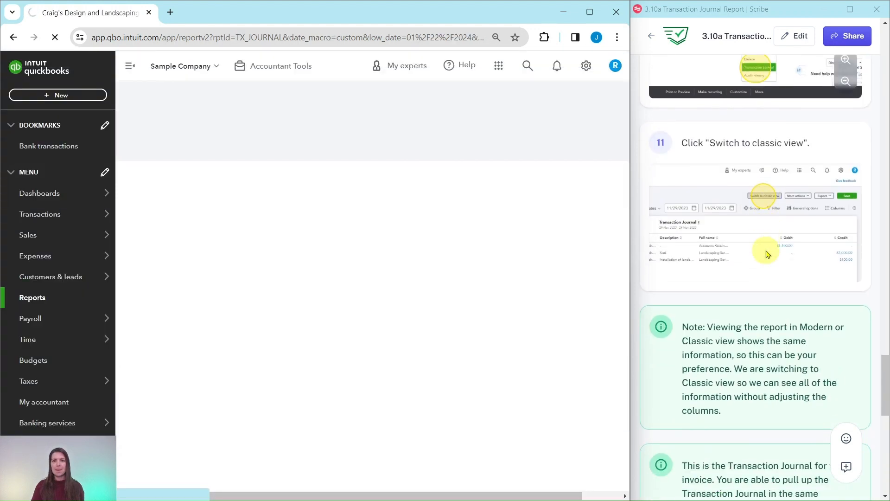
pyautogui.scroll(-1, 766, 254)
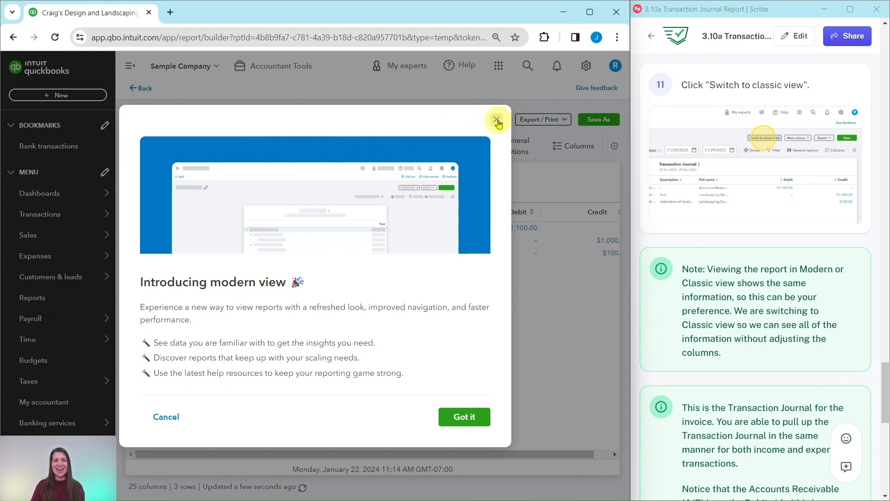
pyautogui.click(497, 121)
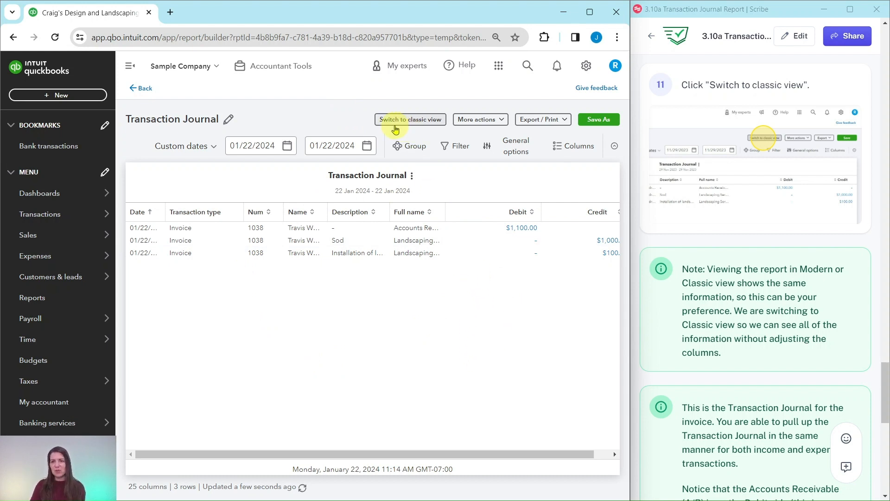
pyautogui.click(408, 120)
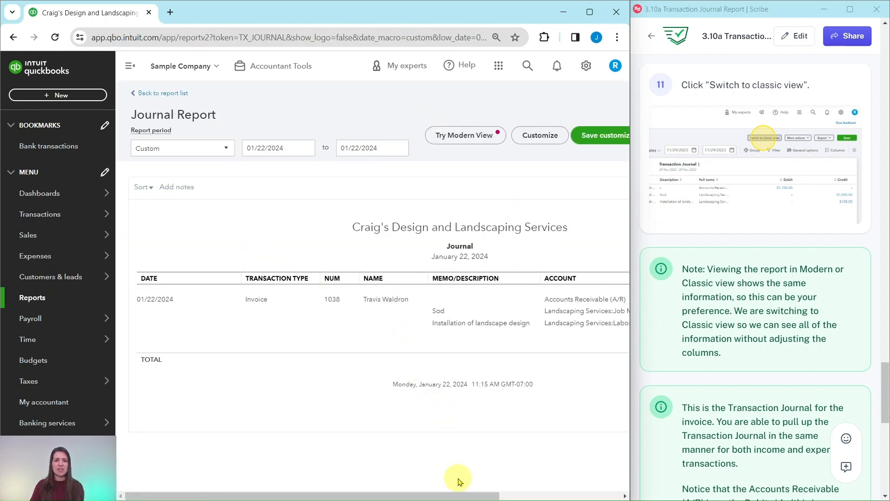
pyautogui.moveTo(459, 495)
pyautogui.mouseDown()
pyautogui.moveTo(469, 497)
pyautogui.moveTo(452, 497)
pyautogui.mouseUp()
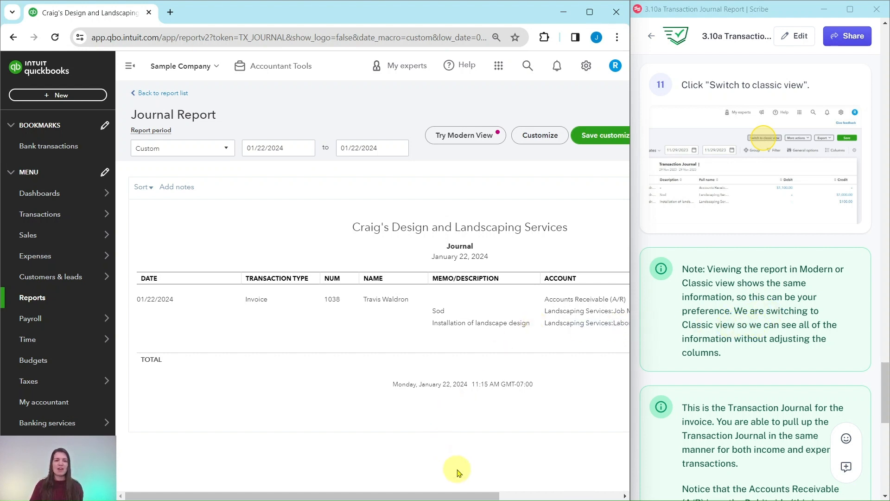
# Examine the invoice's account, debit and credit columns in the Journal report alongside the guide's notes on how they balance.
pyautogui.moveTo(420, 496); pyautogui.dragTo(313, 496)
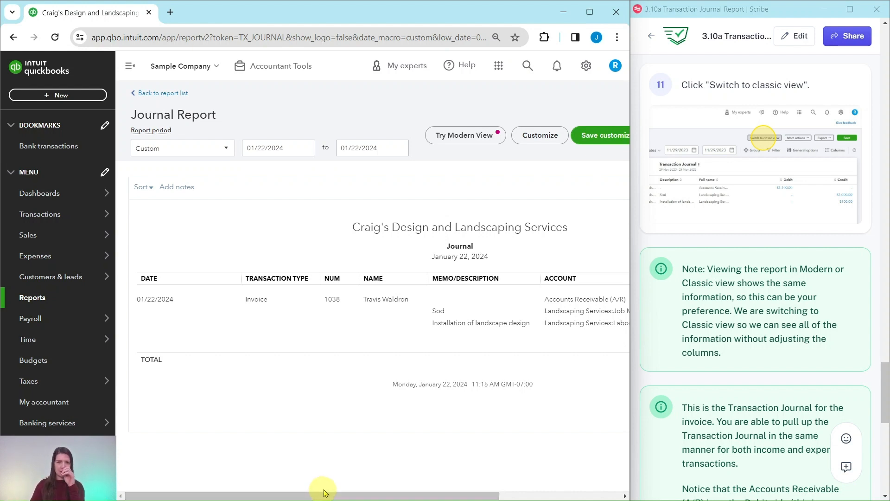
pyautogui.scroll(-6, 726, 336)
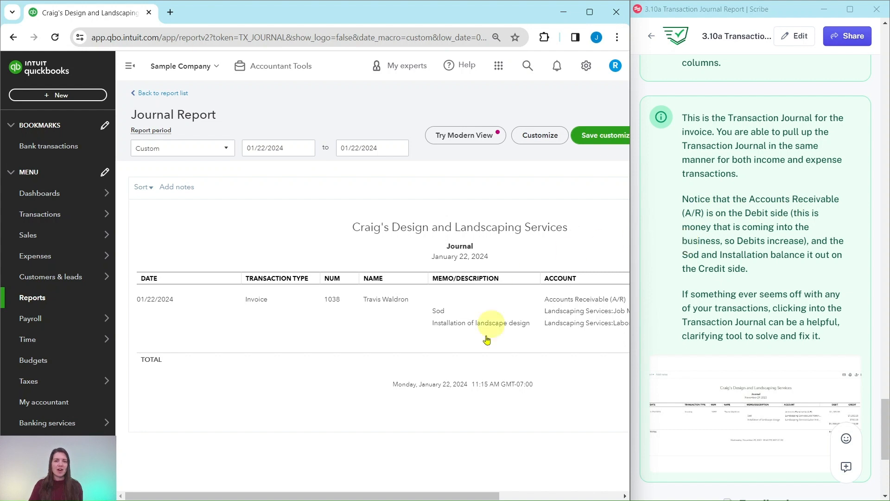
pyautogui.moveTo(481, 496); pyautogui.dragTo(616, 495)
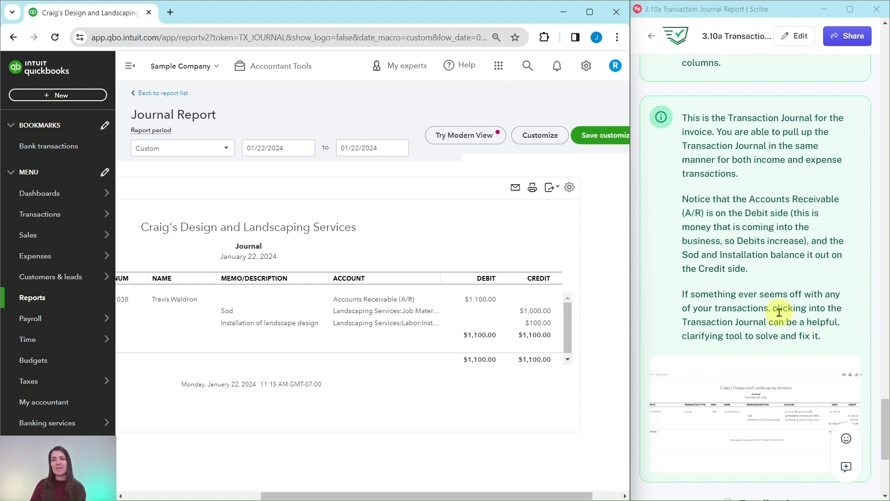
pyautogui.scroll(-3, 804, 339)
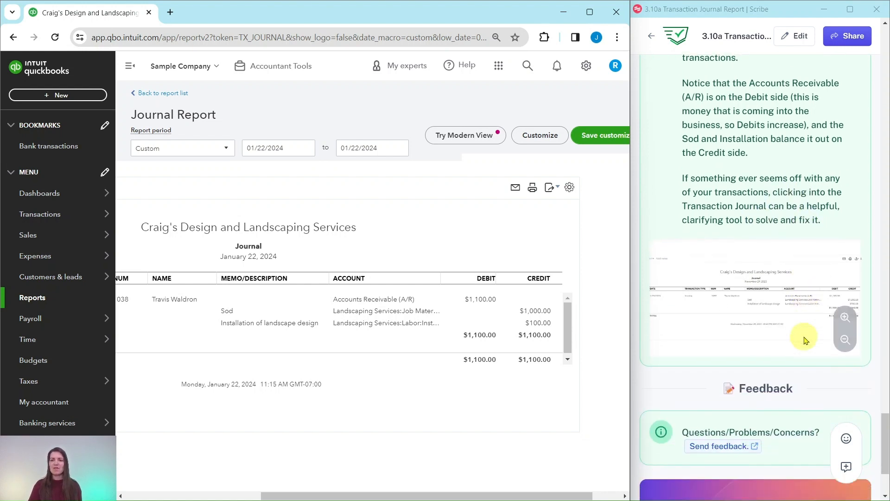
pyautogui.scroll(1, 802, 338)
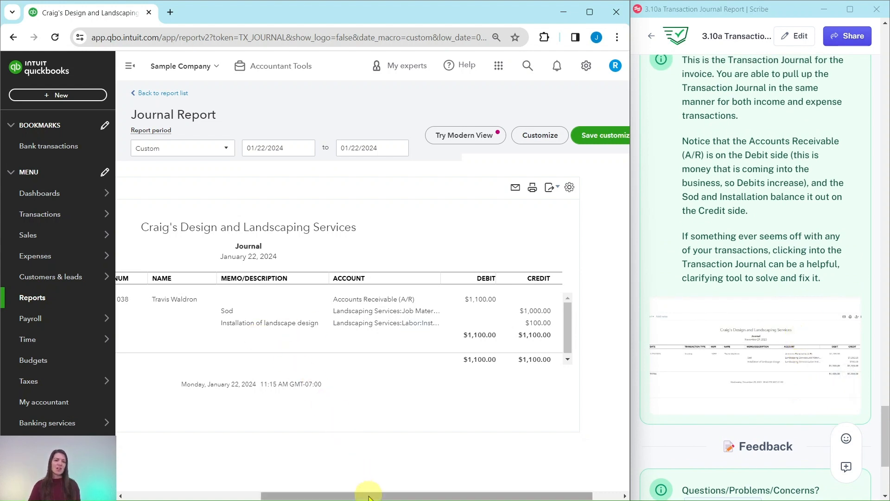
pyautogui.moveTo(369, 496)
pyautogui.mouseDown()
pyautogui.moveTo(172, 496)
pyautogui.moveTo(401, 499)
pyautogui.moveTo(362, 498)
pyautogui.mouseUp()
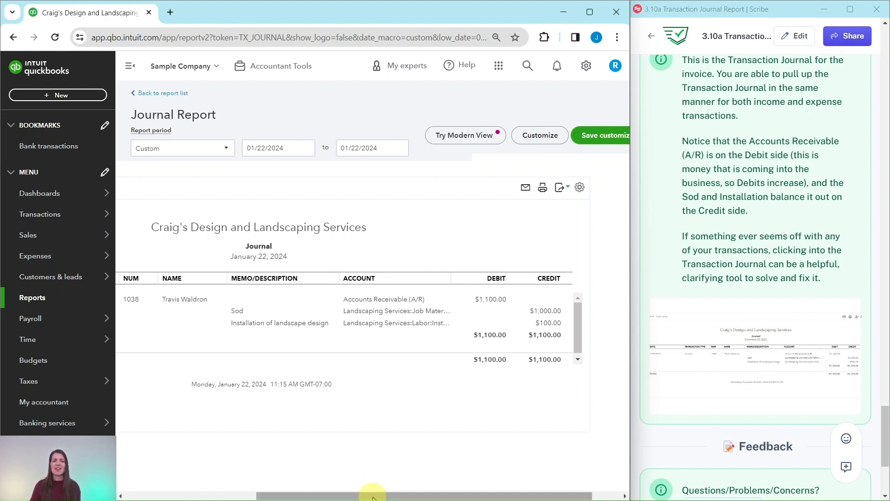
pyautogui.moveTo(371, 497); pyautogui.dragTo(324, 497)
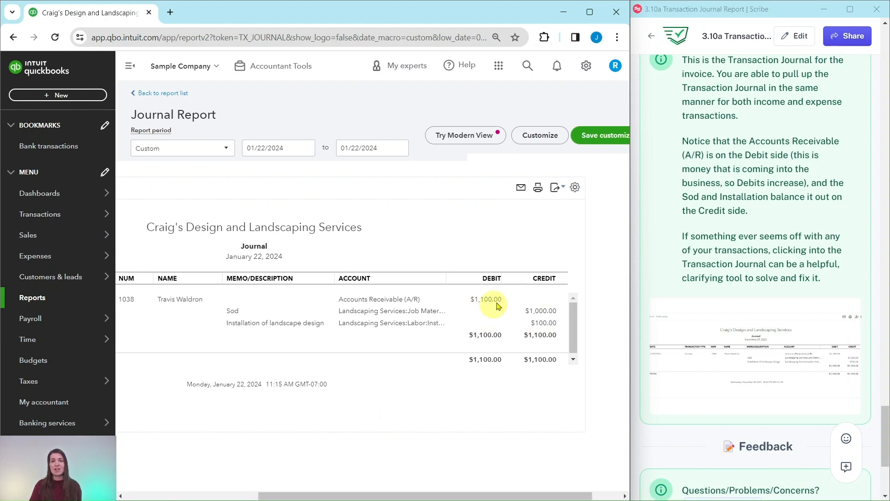